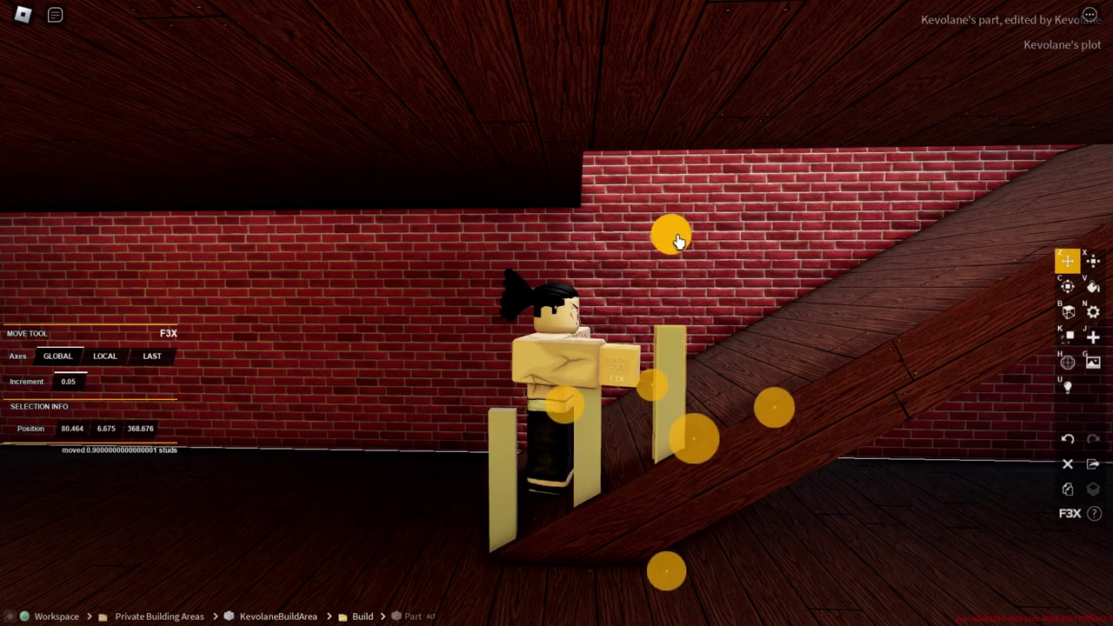
Raise the pale plank higher beside the stair railing and wall with the F3X Move tool
right_click(678, 241)
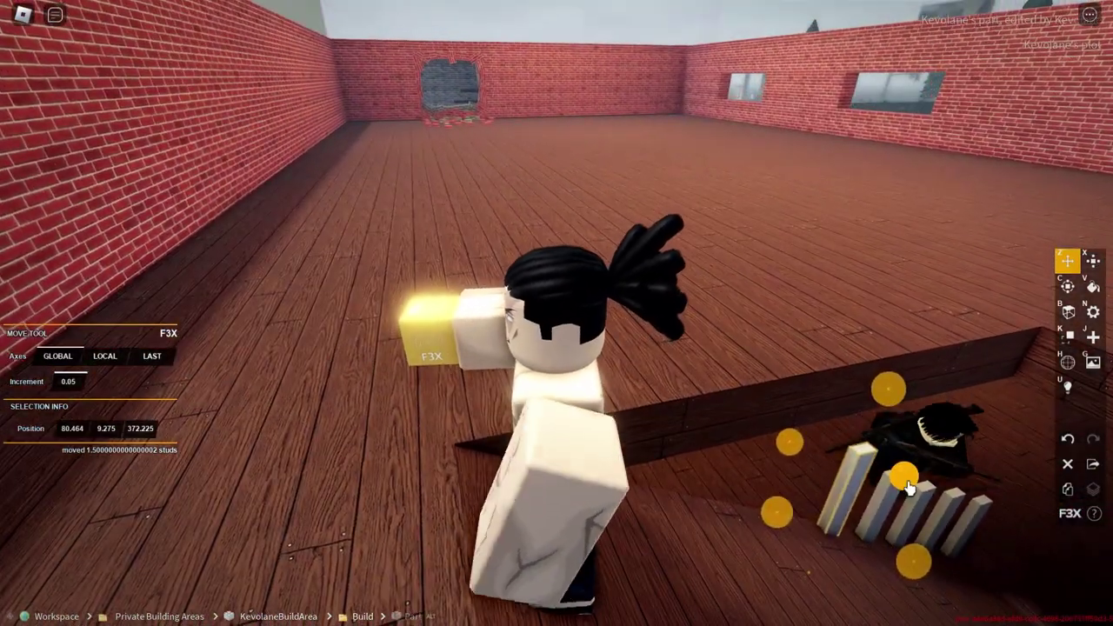
left_click_drag(905, 485, 840, 351)
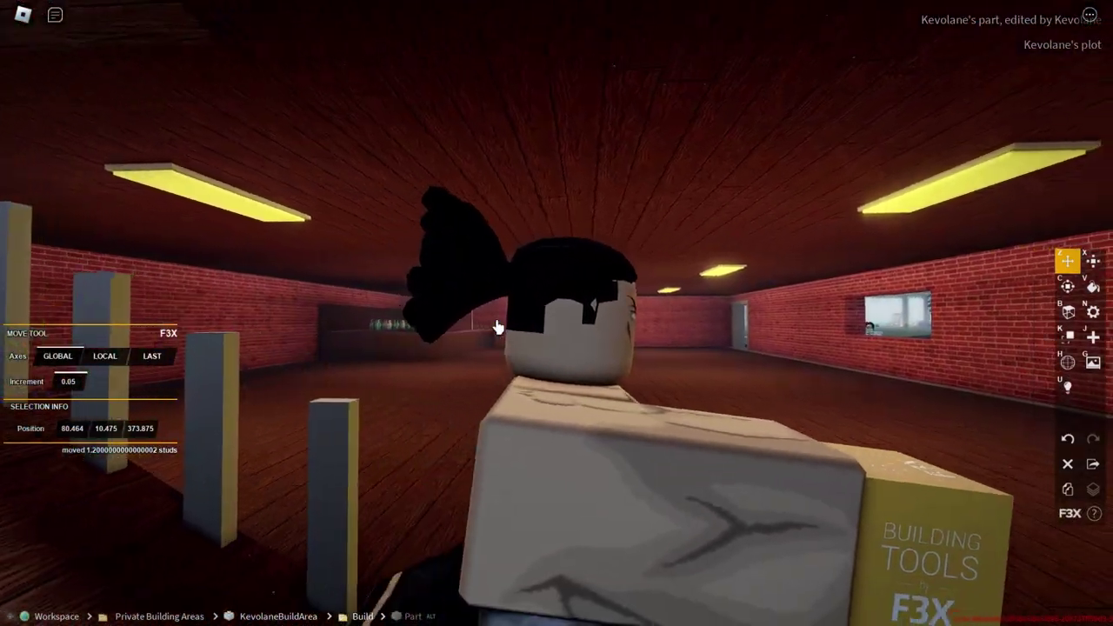
right_click(498, 327)
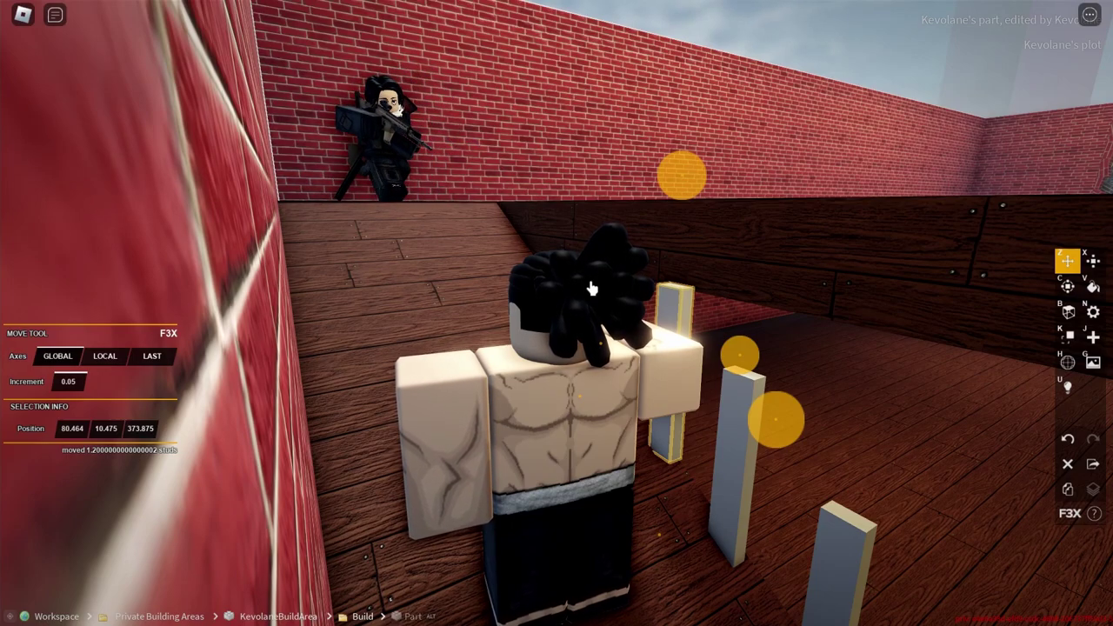
left_click_drag(590, 287, 1060, 282)
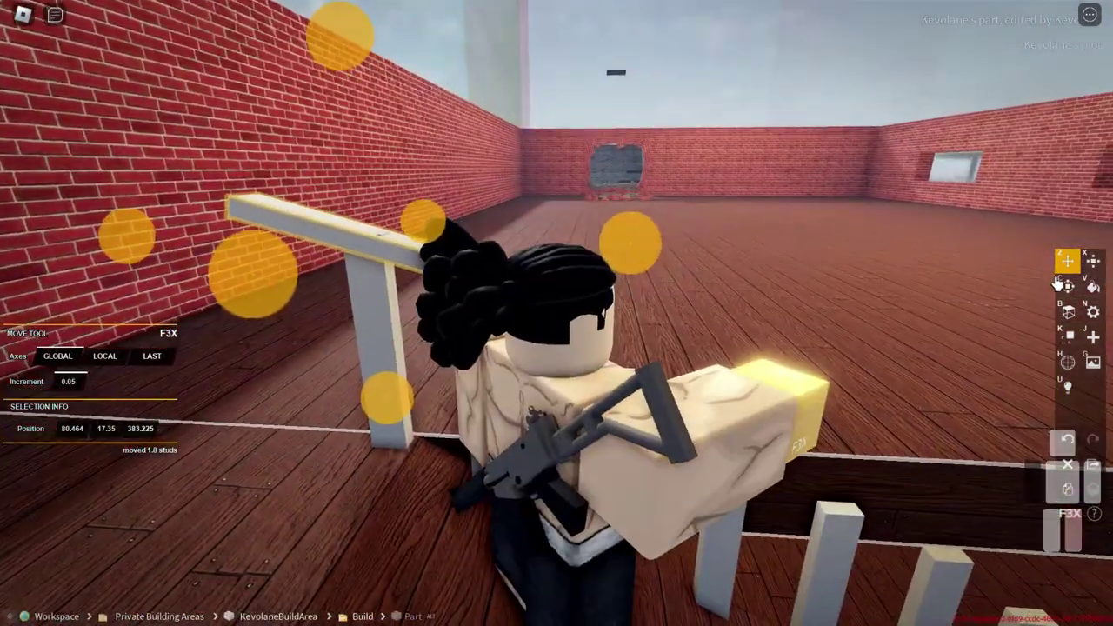
Toggle to the Rotate tool, then back to Move with Z
left_click(1068, 285)
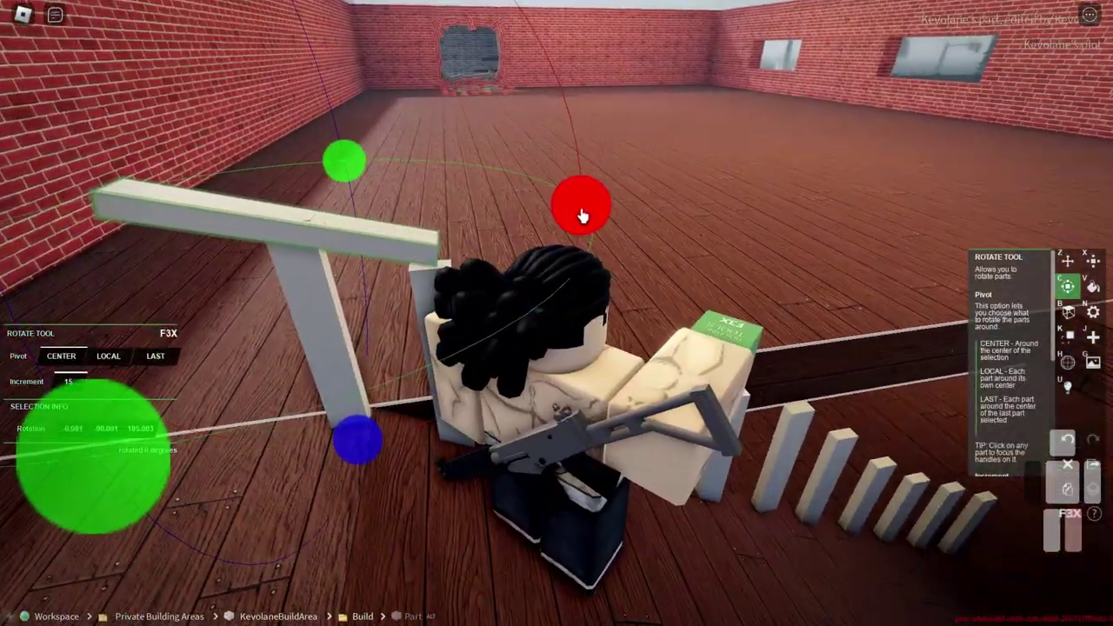
key("z")
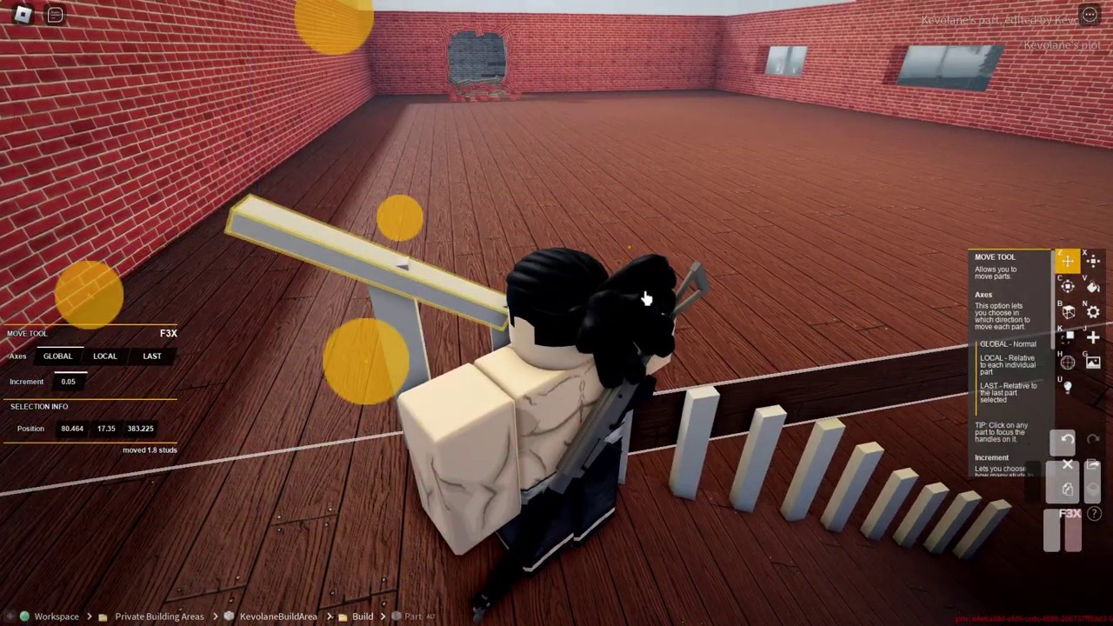
right_click(461, 279)
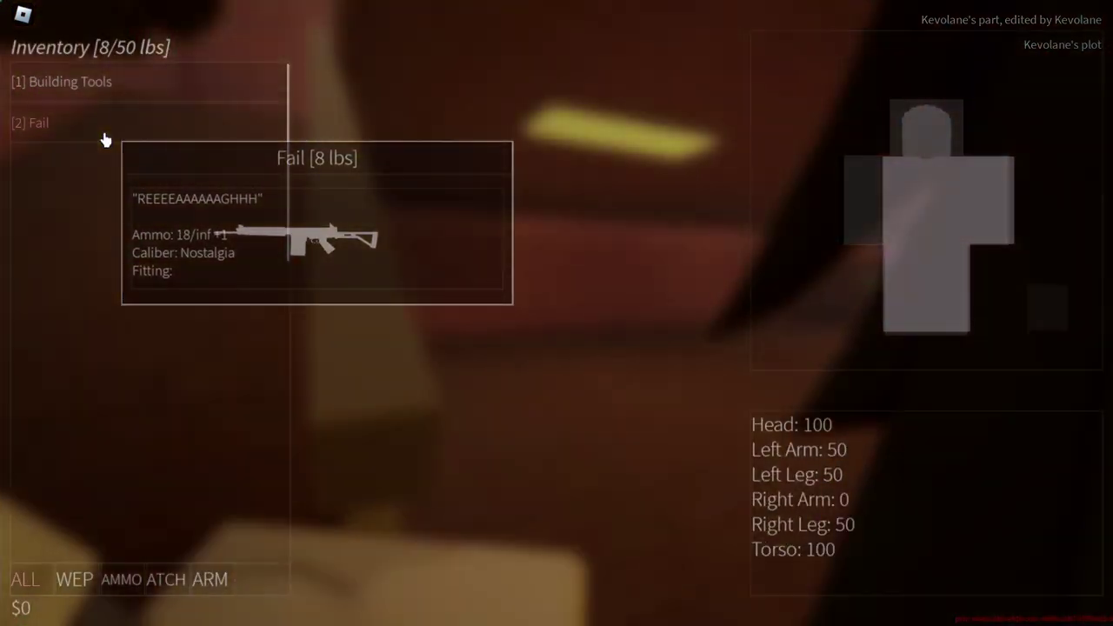
Close the inventory overlay listing the building tools and gun
left_click(105, 139)
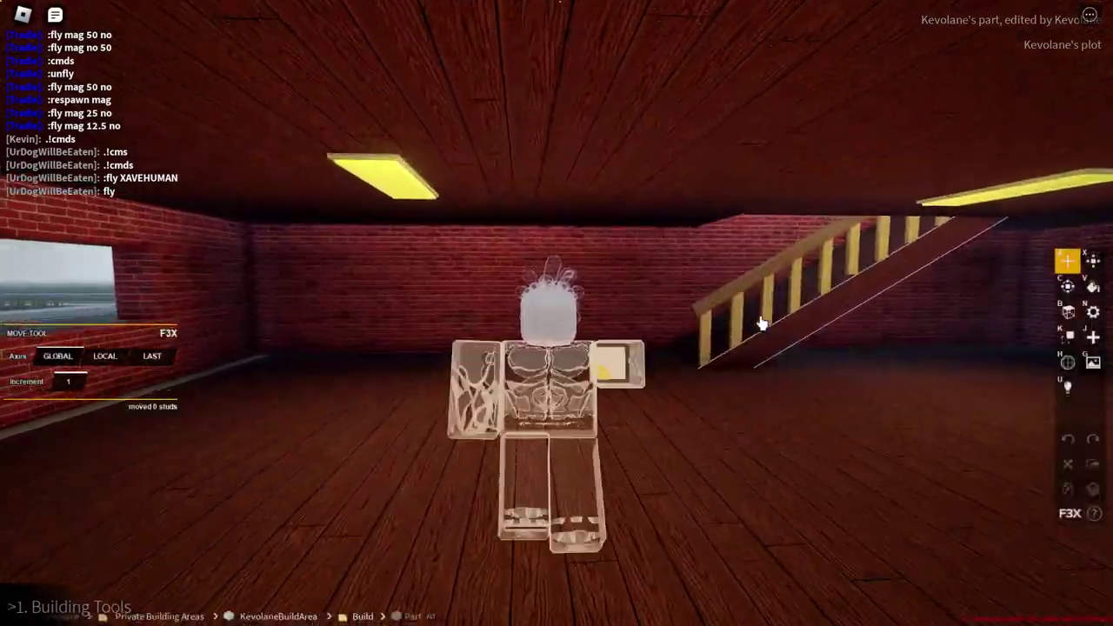
Walk upstairs toward the yellow panel with Building Tools (slot 1) equipped
key("w")
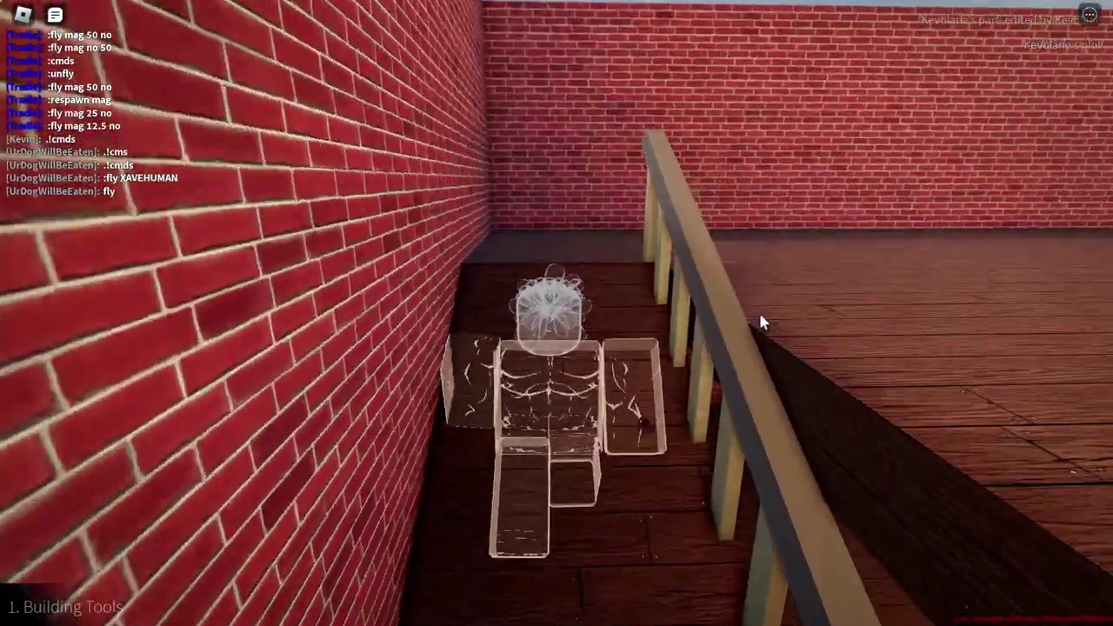
key("w")
key("1")
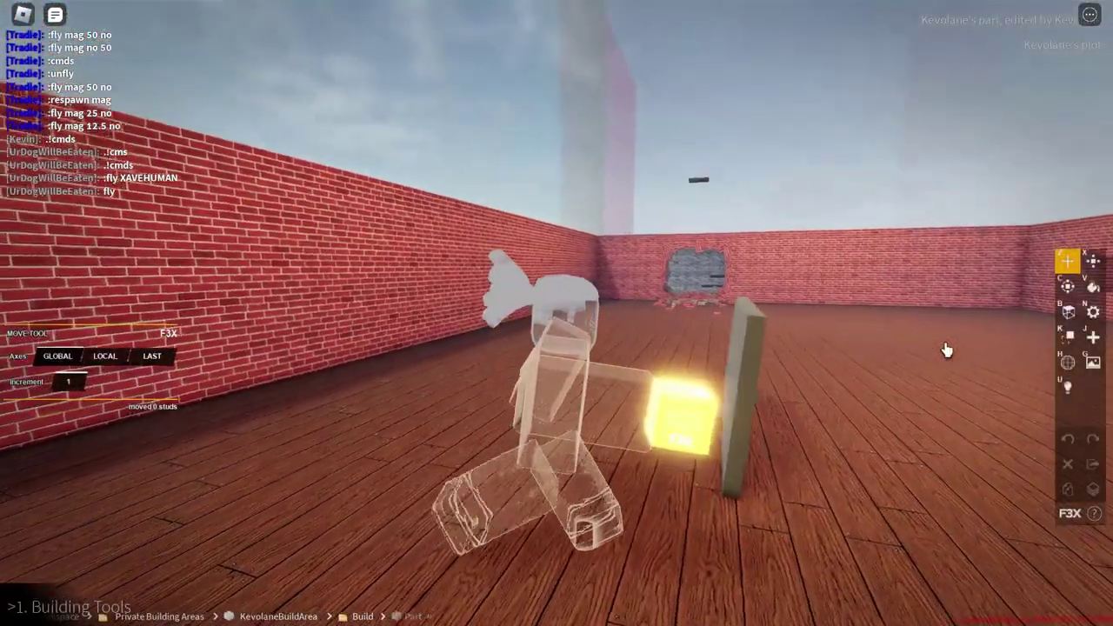
key("w")
Select the tilted board instead of the yellow panel
left_click(609, 348)
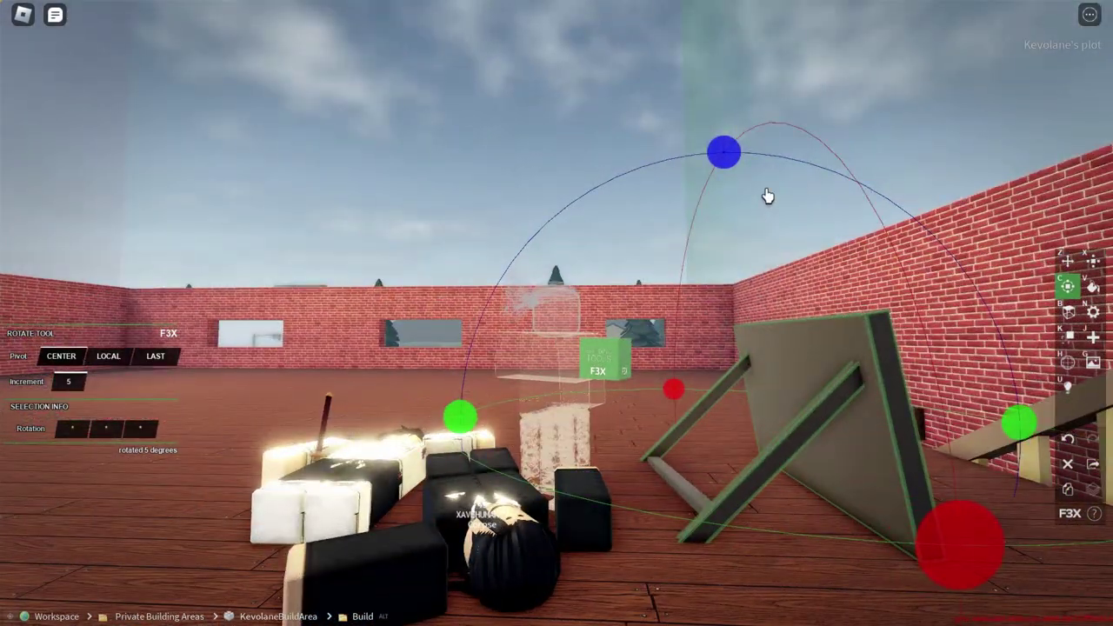
left_click(693, 459)
left_click(687, 507)
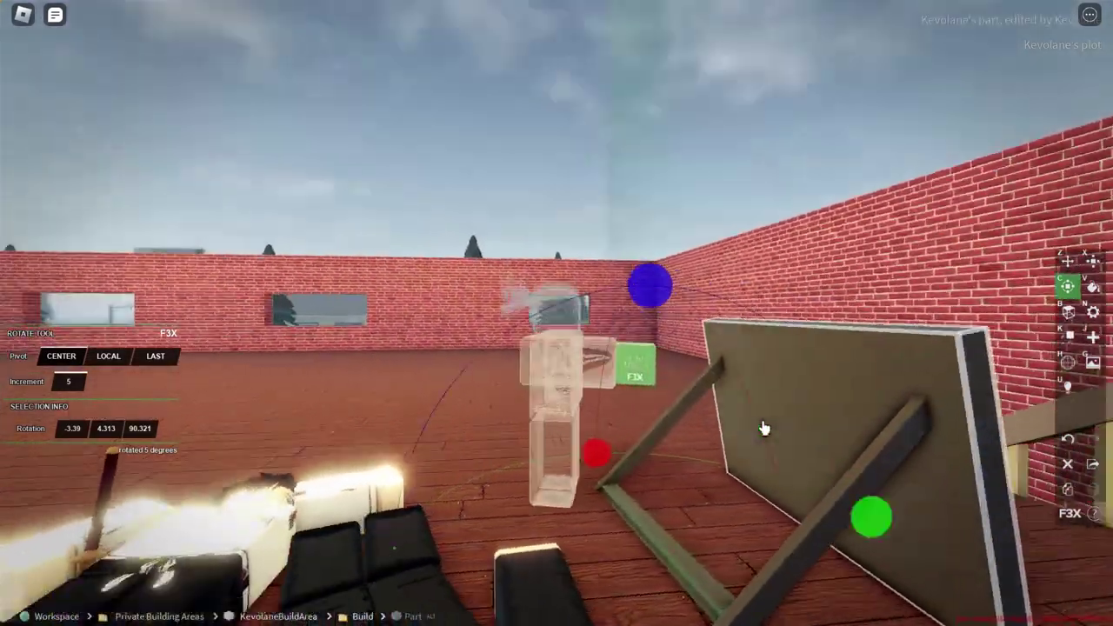
right_click(764, 428)
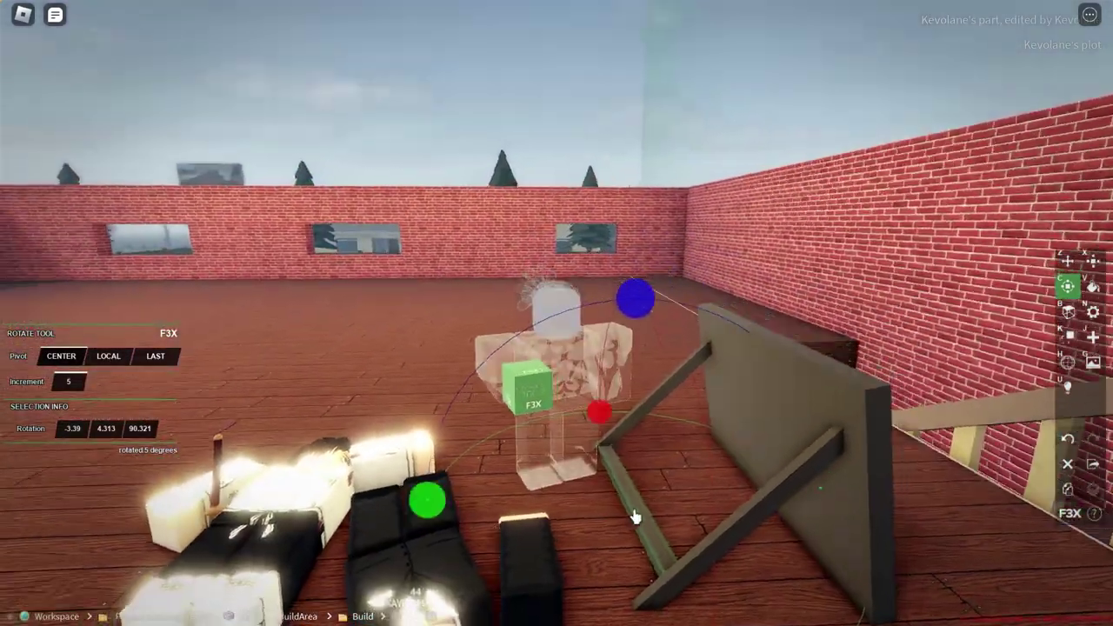
scroll(738, 461, "down", 3)
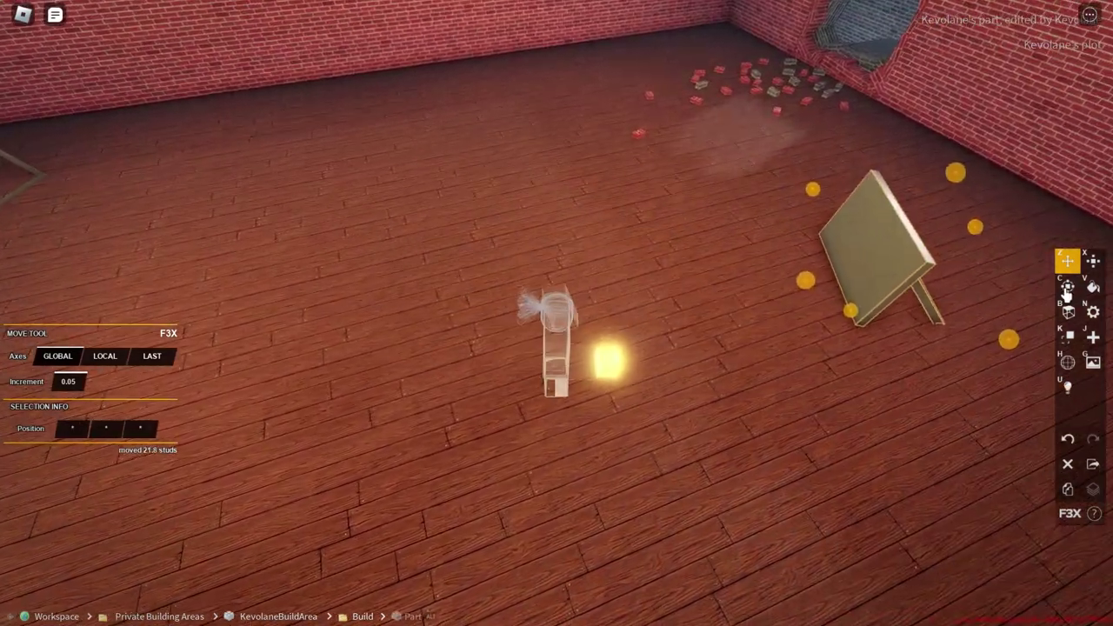
Slide the board about nine studs across the floor with the Move tool
left_click(1067, 287)
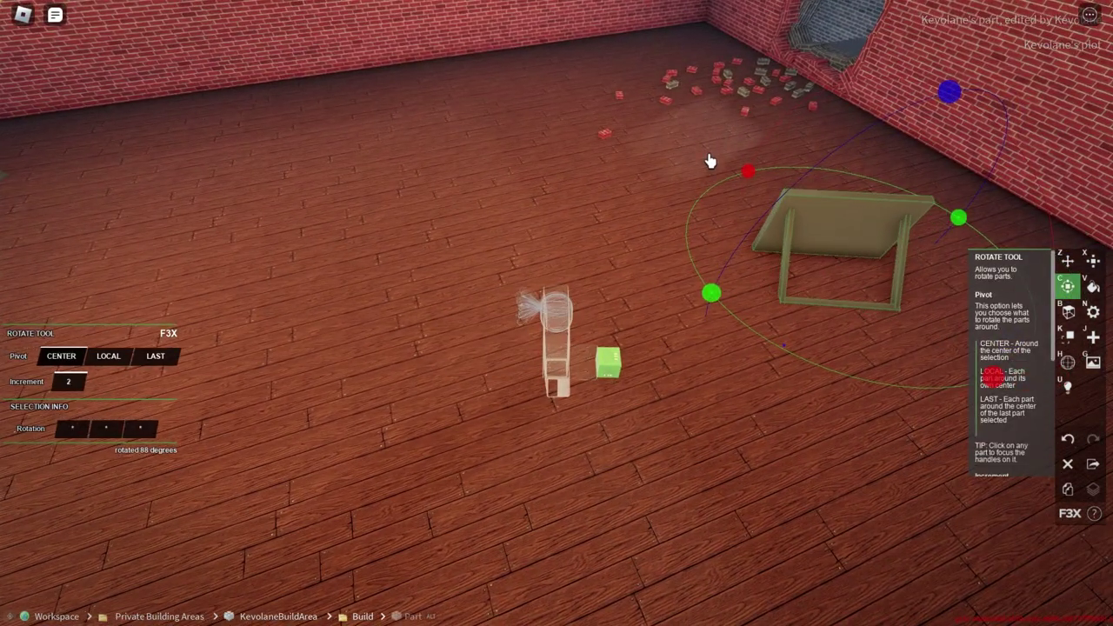
key("z")
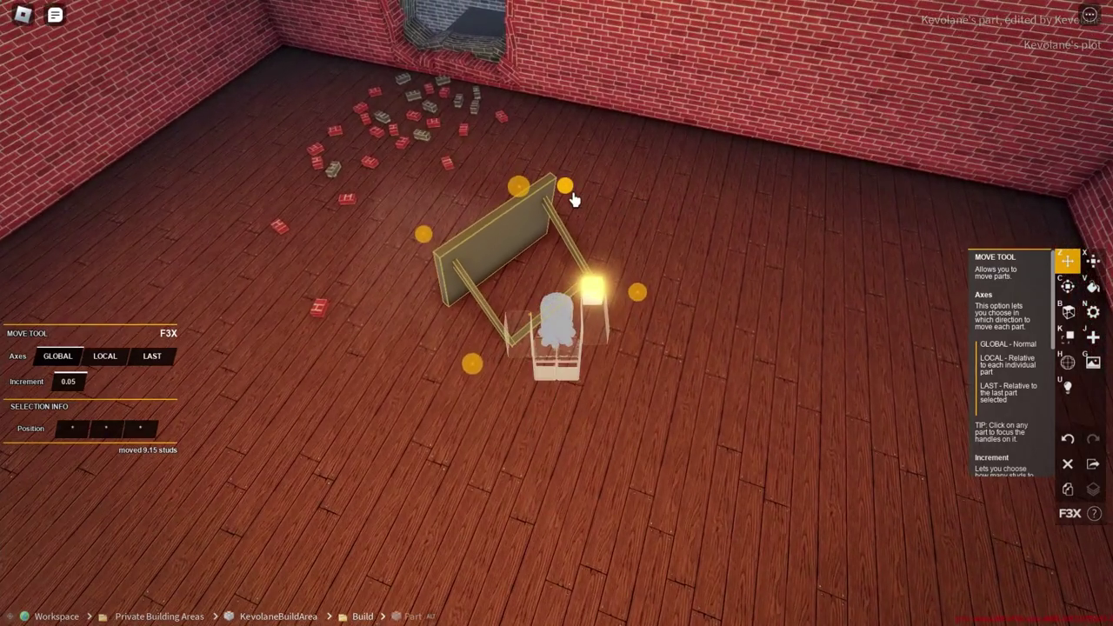
left_click_drag(659, 220, 581, 181)
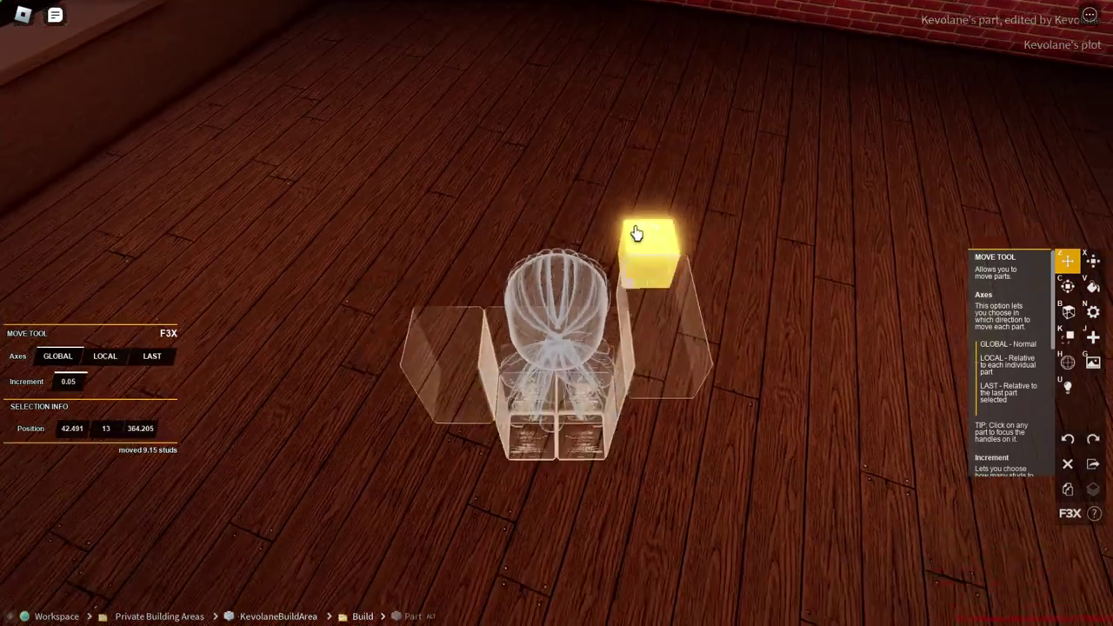
right_click(581, 181)
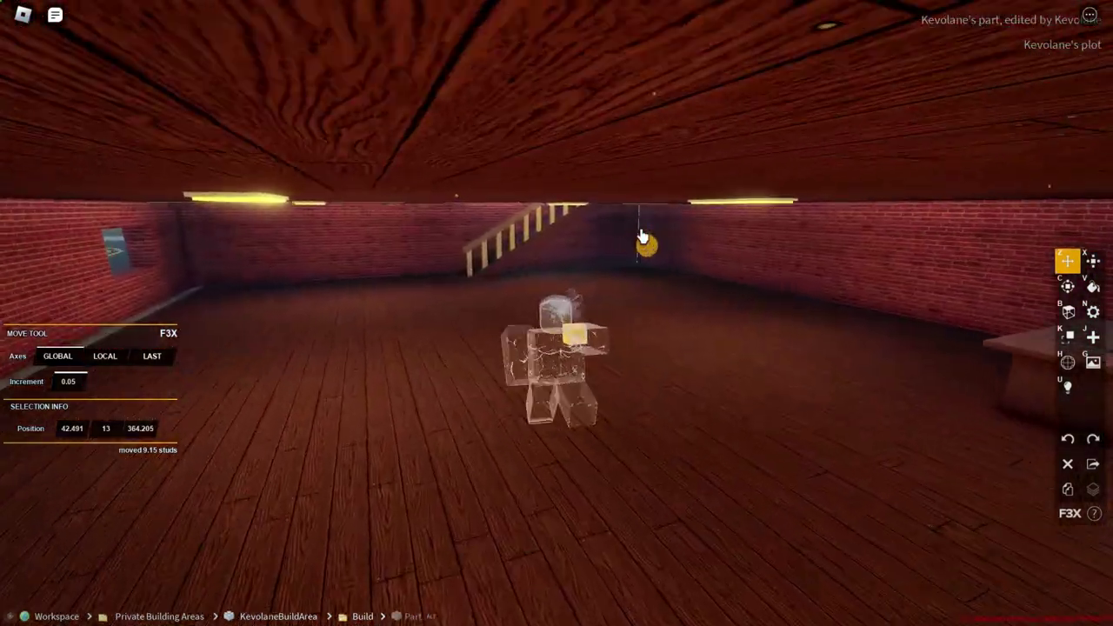
left_click_drag(642, 236, 642, 236)
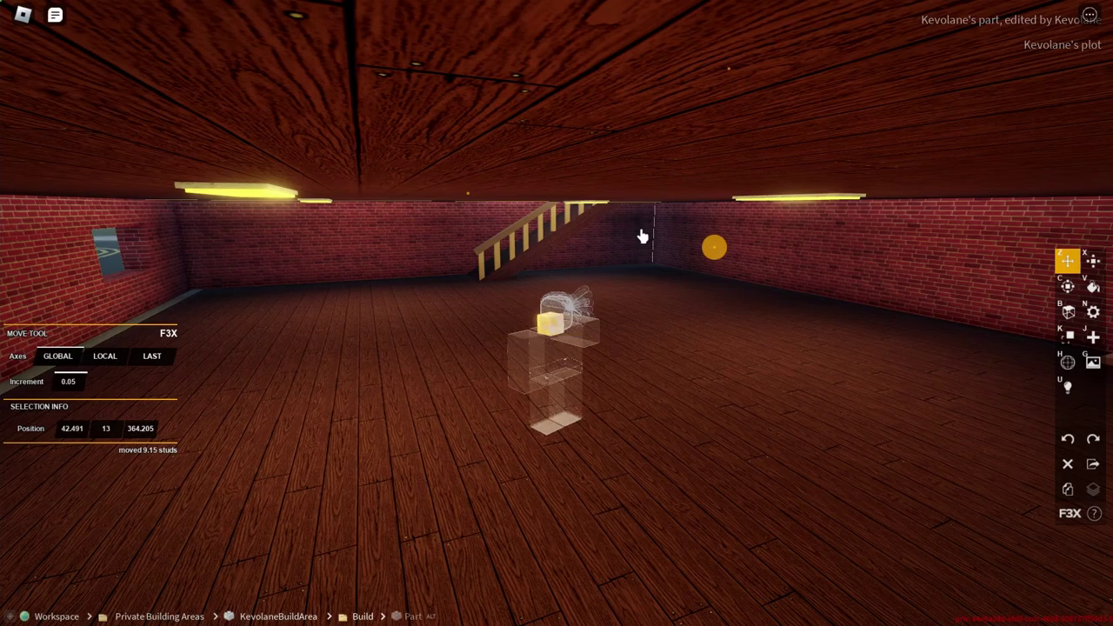
Unequip the tools and fly upward out of the room with E
key("Escape")
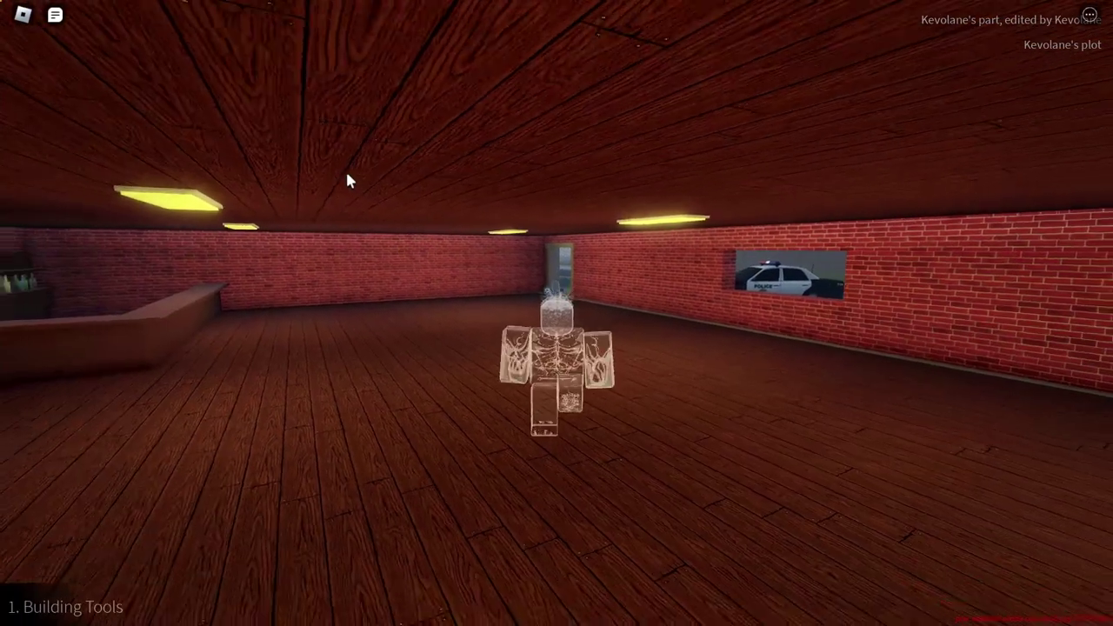
key("e")
key("w")
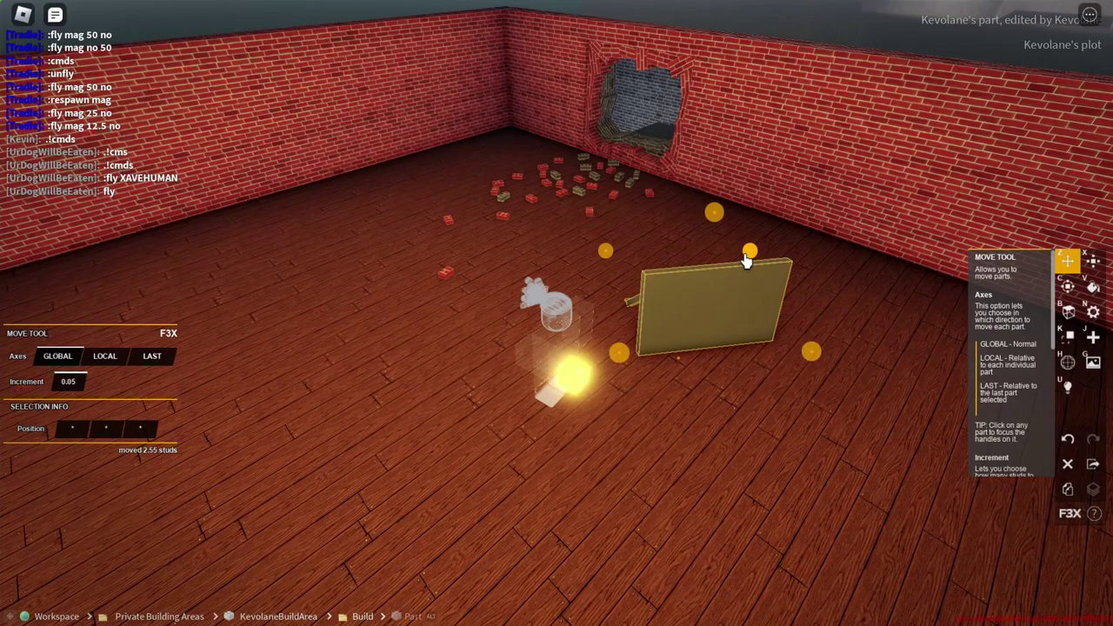
Set Axes to LOCAL, push the yellow board back against the wall, then deselect it
left_click_drag(746, 259, 785, 285)
left_click(105, 356)
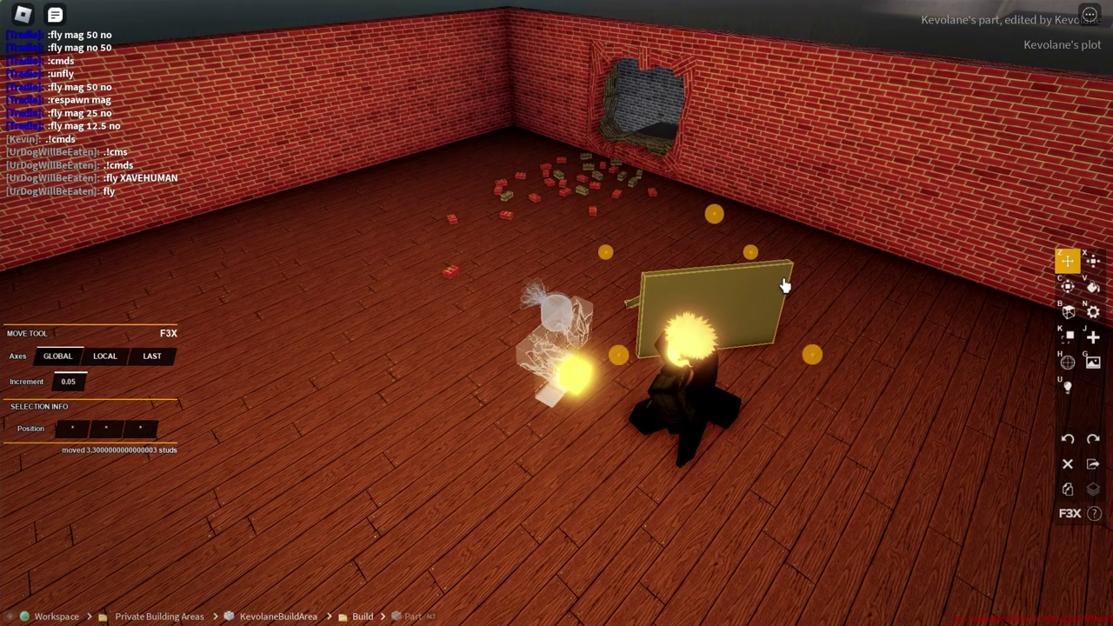
left_click_drag(750, 252, 723, 277)
mouse_move(783, 395)
left_mouse_down()
mouse_move(588, 232)
mouse_move(666, 190)
left_mouse_up()
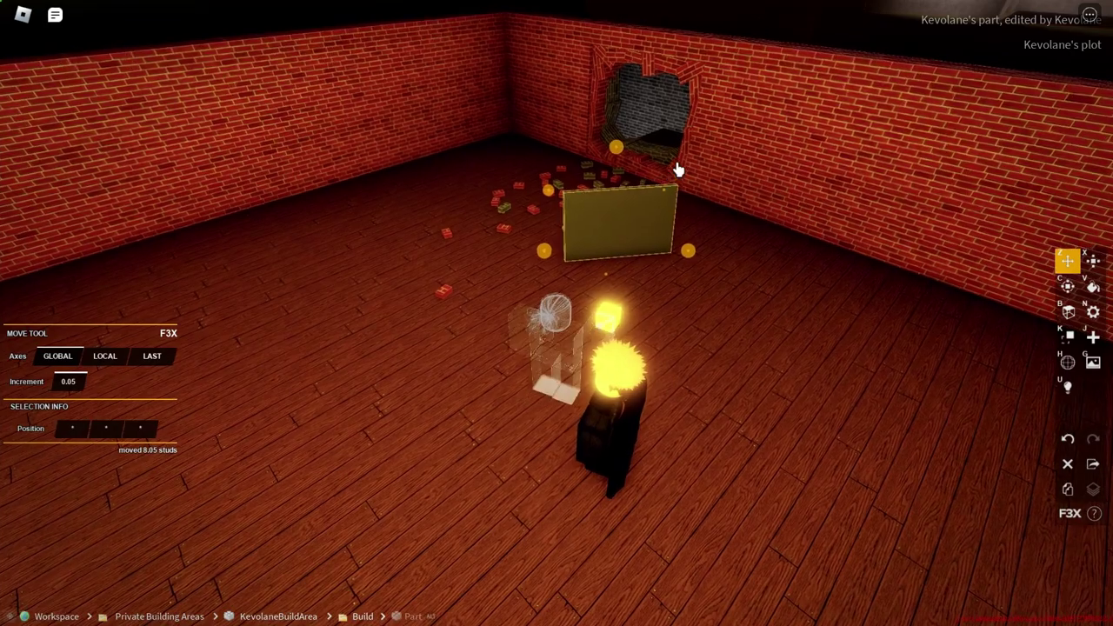
left_click(770, 35)
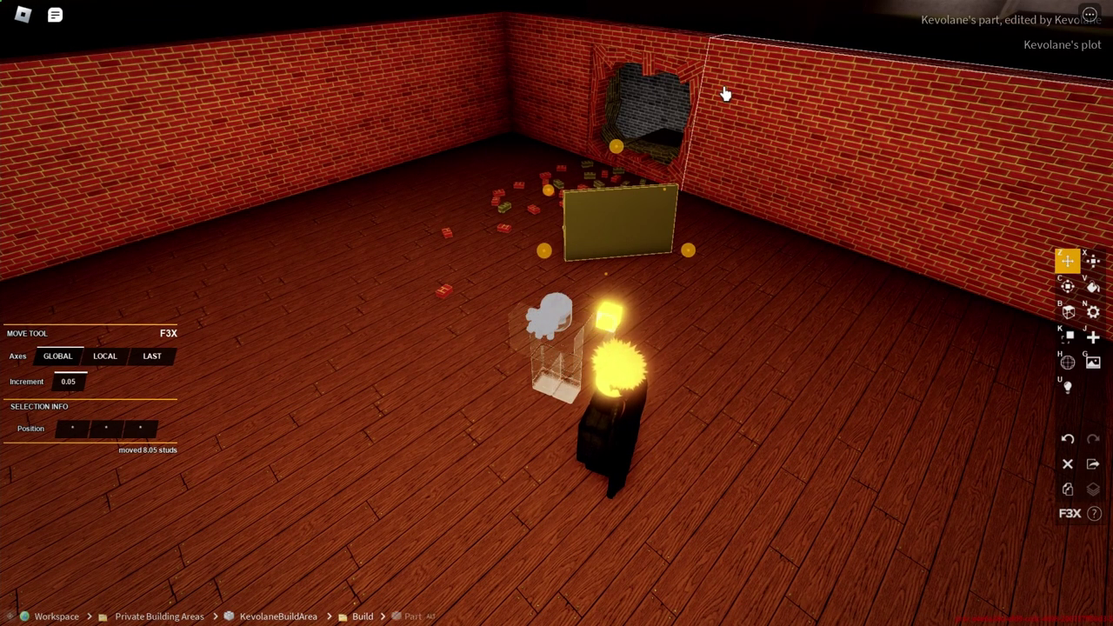
mouse_move(724, 93)
left_mouse_down()
mouse_move(793, 324)
mouse_move(870, 344)
mouse_move(783, 345)
mouse_move(785, 330)
left_mouse_up()
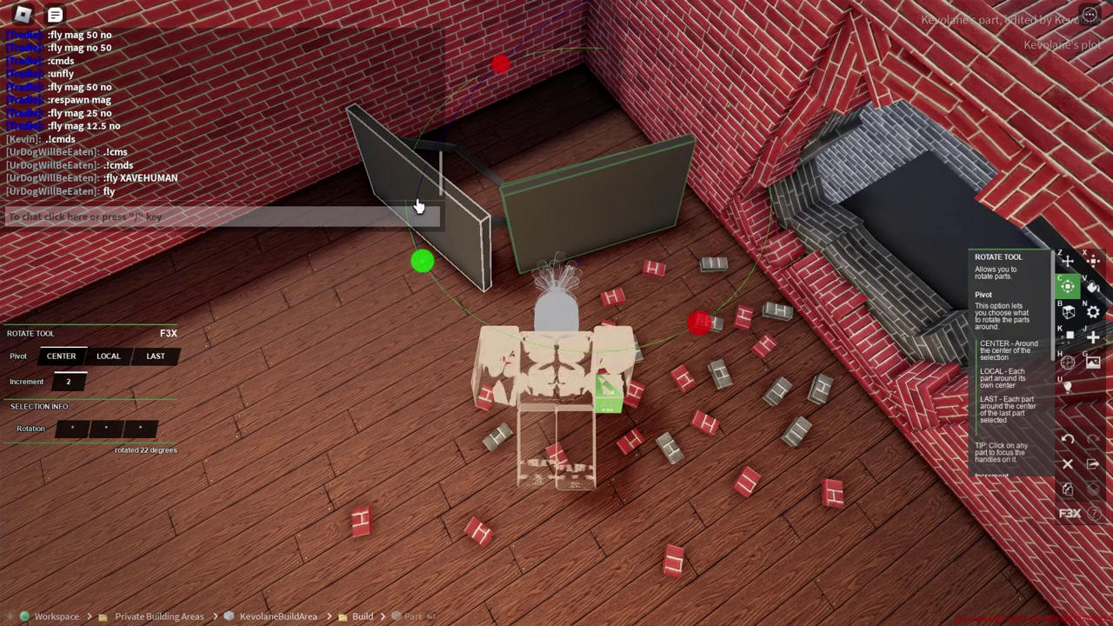
Switch back to the F3X Move tool for placing the sandbags, ammo box and gun
left_click(1068, 258)
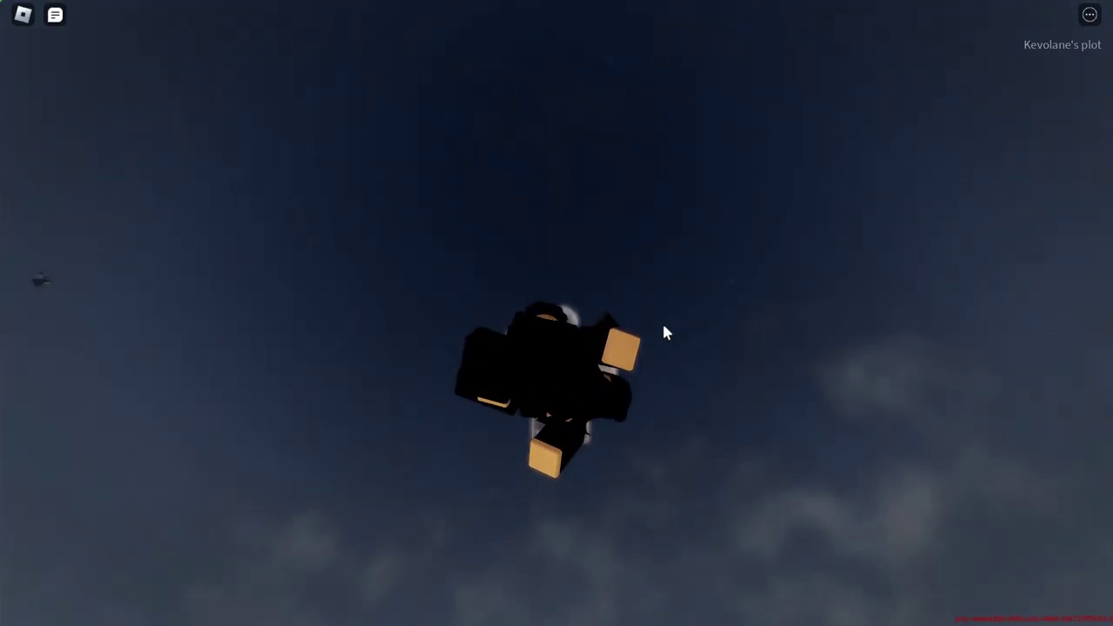
scroll(556, 313, "up", 5)
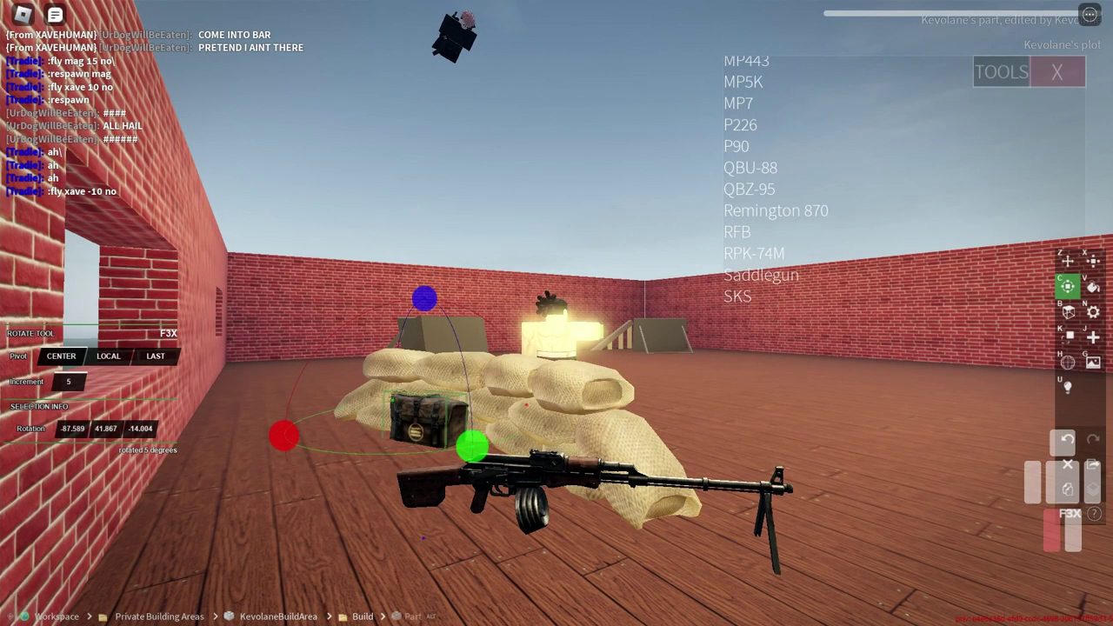
Orbit the view around the sandbag emplacement
left_click_drag(696, 347, 522, 347)
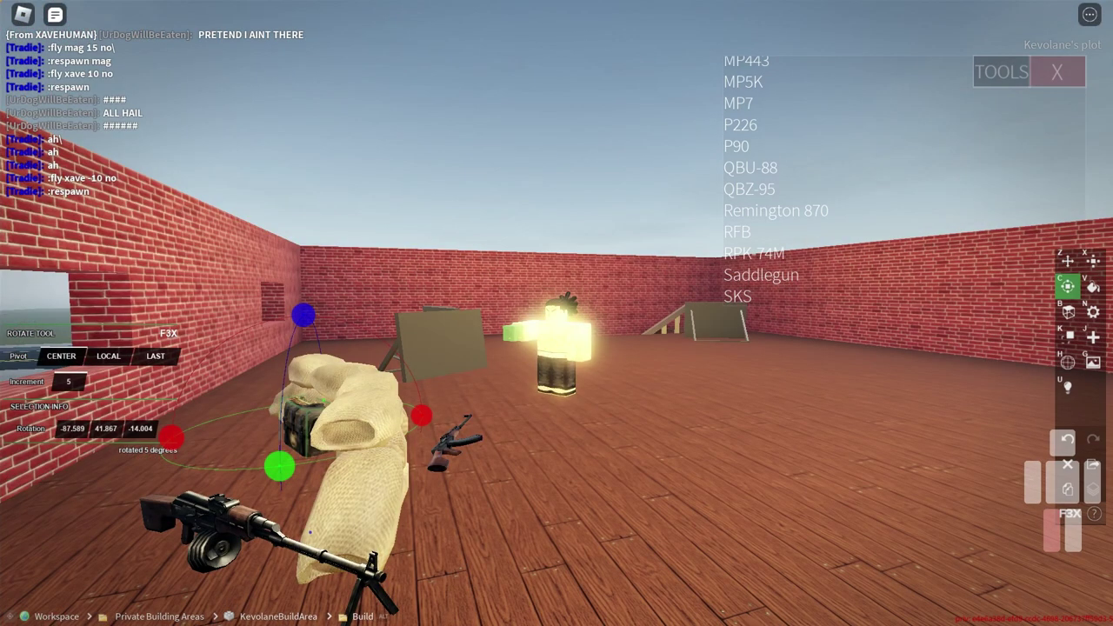